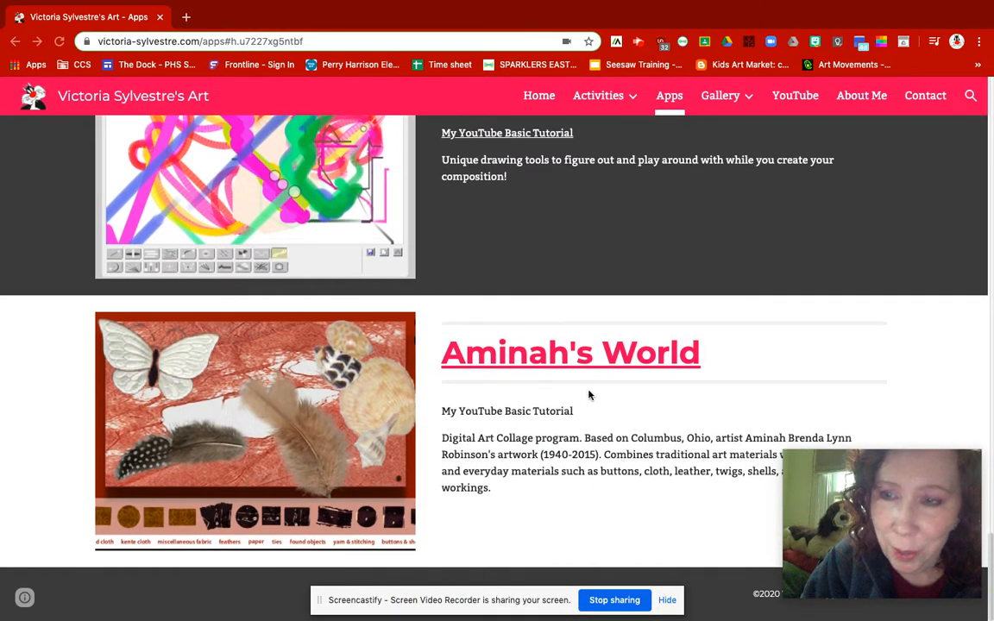
- Open the Aminah's World art builder from the Apps page and allow the site to run Flash
left_click(522, 356)
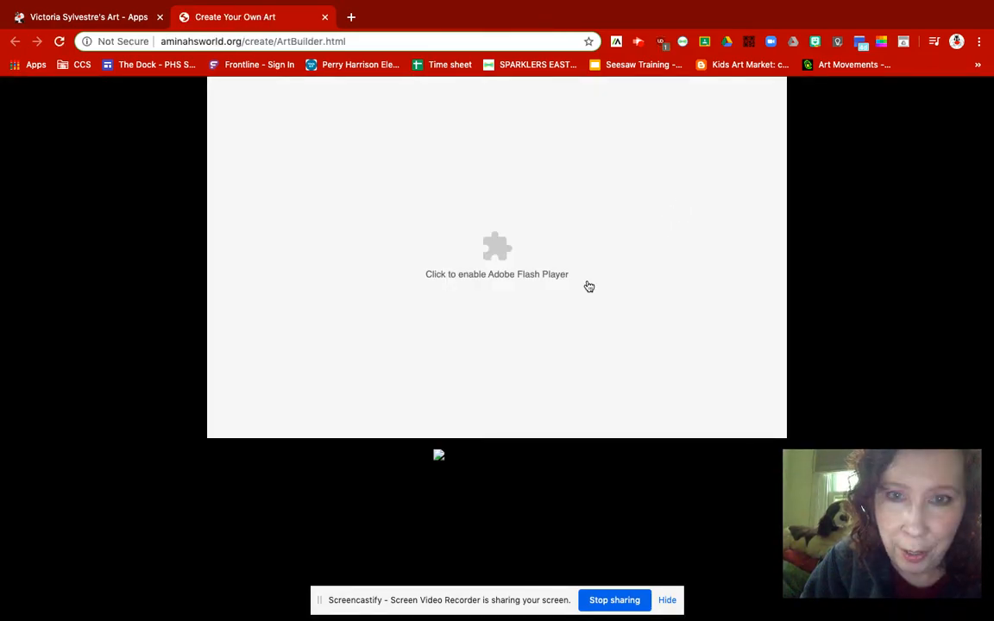
left_click(498, 247)
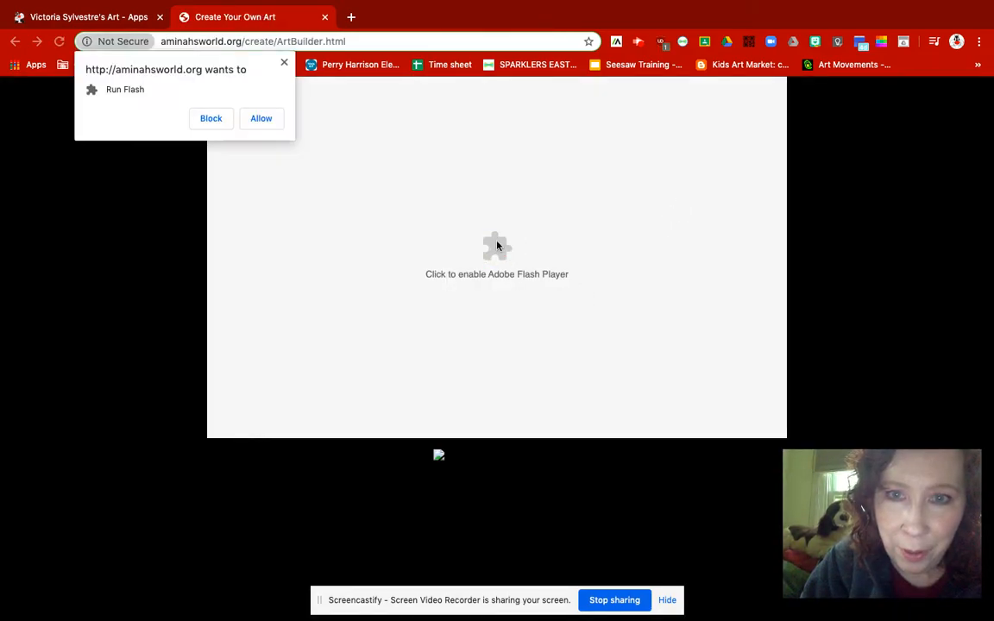
left_click(264, 121)
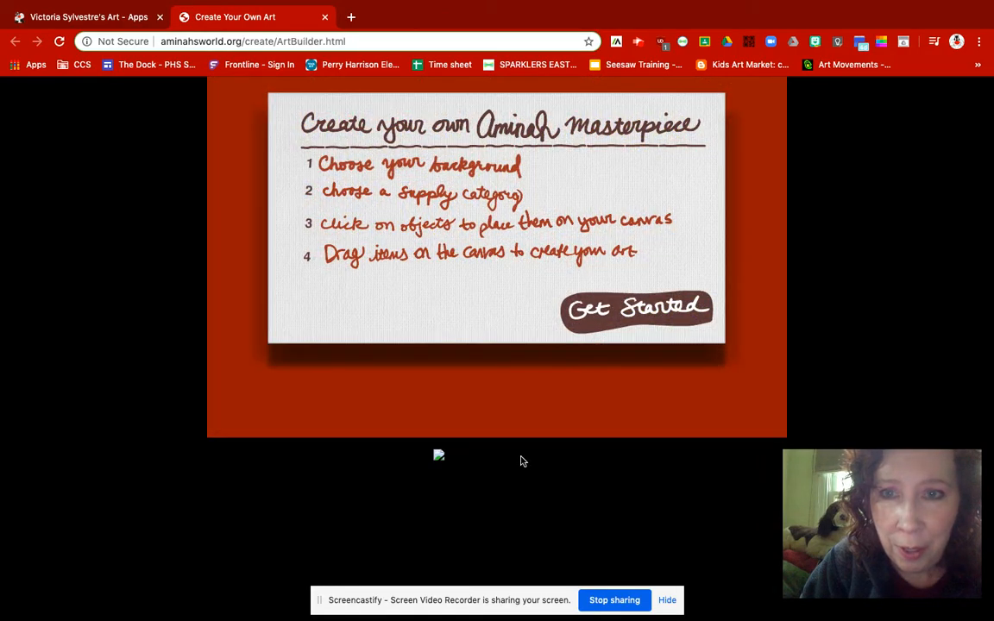
- Start a new artwork with the orange crumpled-texture background
left_click(597, 315)
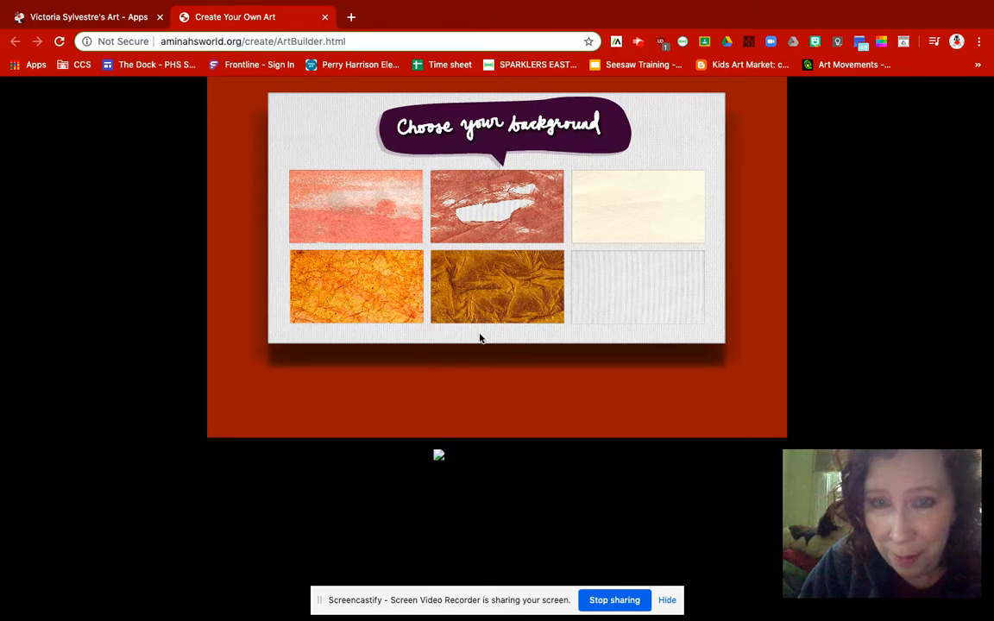
left_click(381, 283)
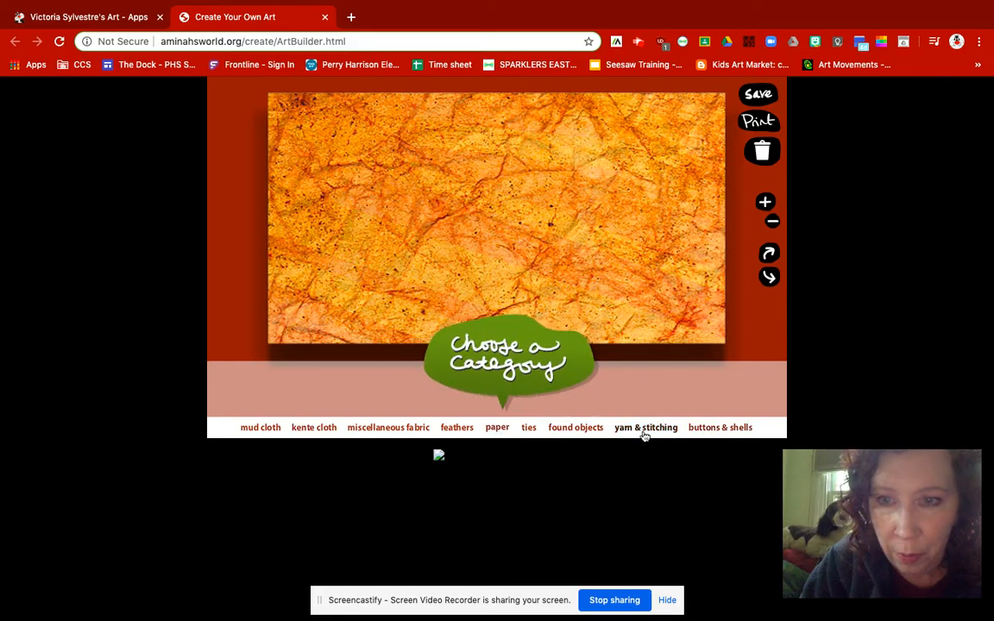
- Add the white butterfly from the found objects to the canvas and make it slightly larger
left_click(577, 429)
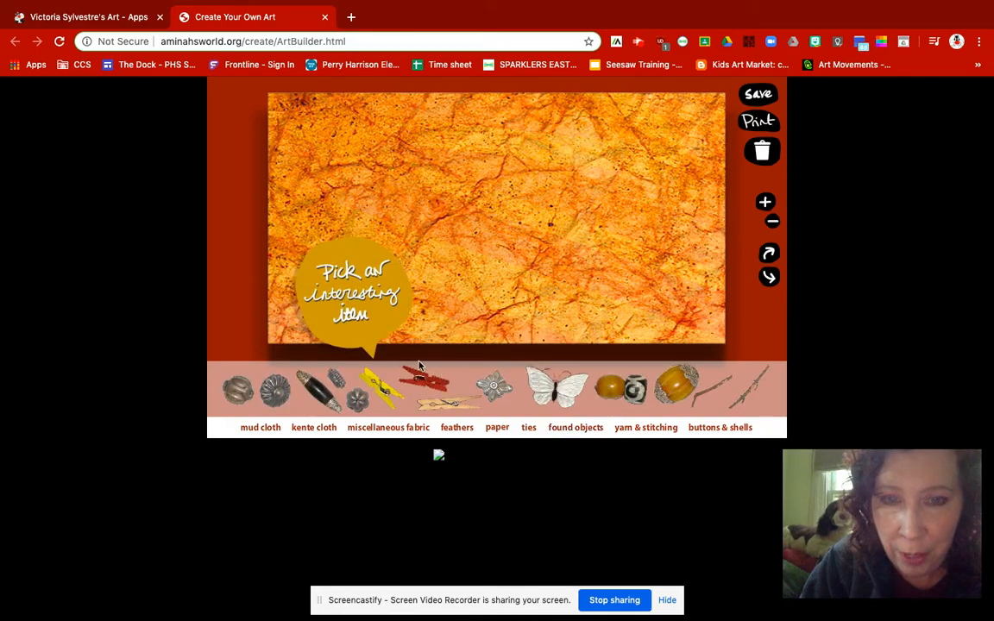
left_click(557, 393)
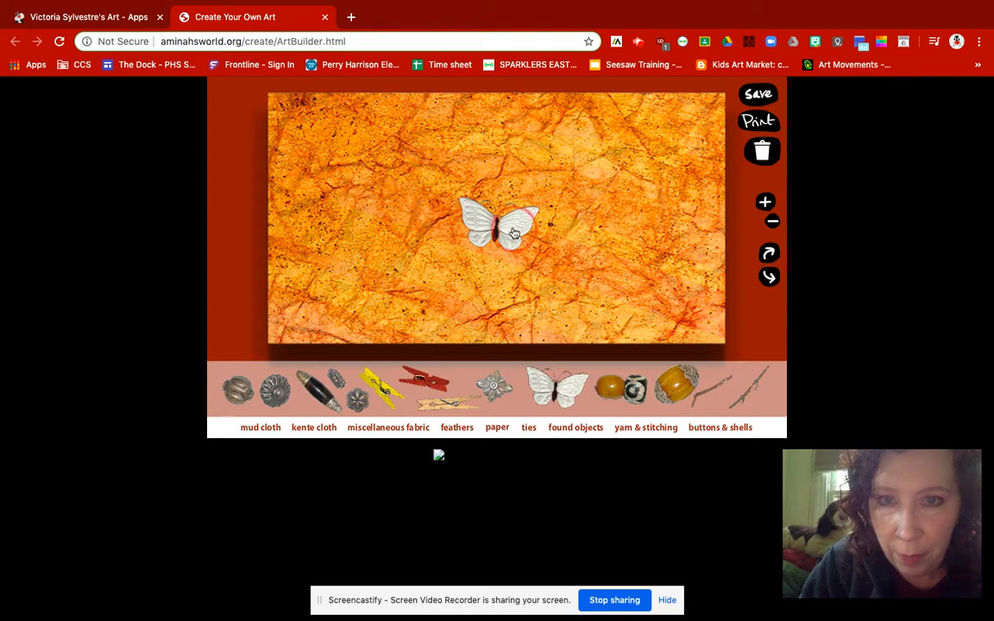
left_click(765, 205)
left_click(765, 205)
left_click(764, 204)
left_click(765, 205)
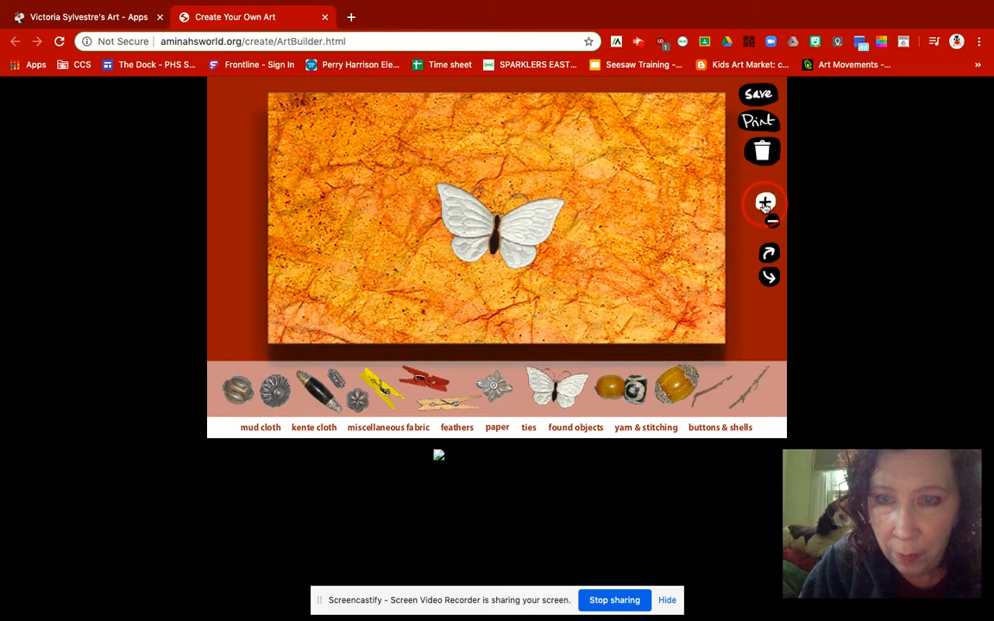
left_click(771, 220)
left_click(772, 220)
left_click(771, 220)
left_click(773, 221)
left_click(772, 221)
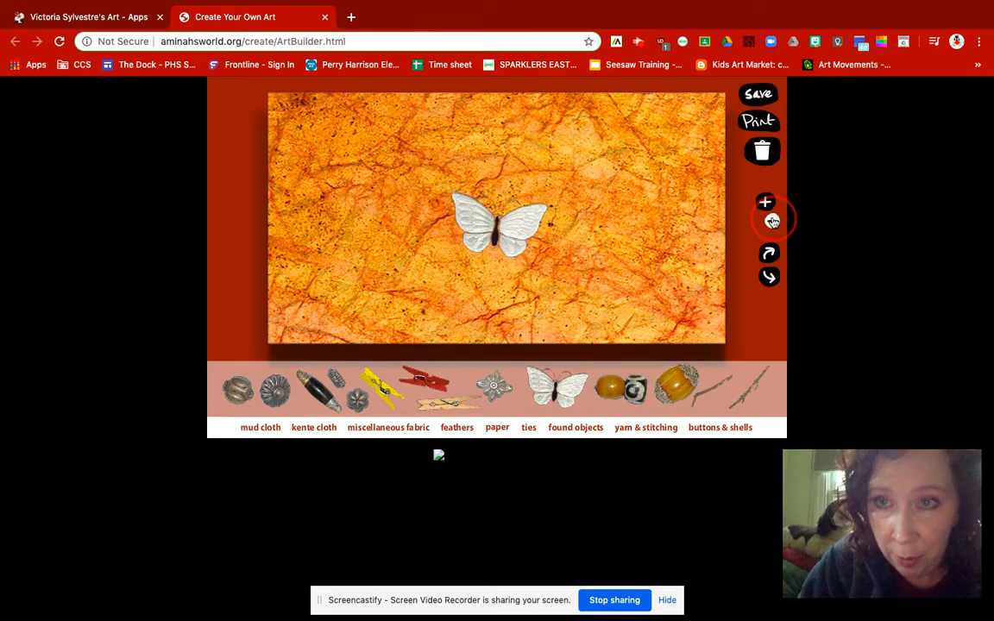
- Rotate the butterfly so it tilts counterclockwise and move it to the canvas's upper-right corner
left_click(768, 253)
left_click(769, 253)
left_click(768, 253)
left_click(769, 253)
left_click(769, 276)
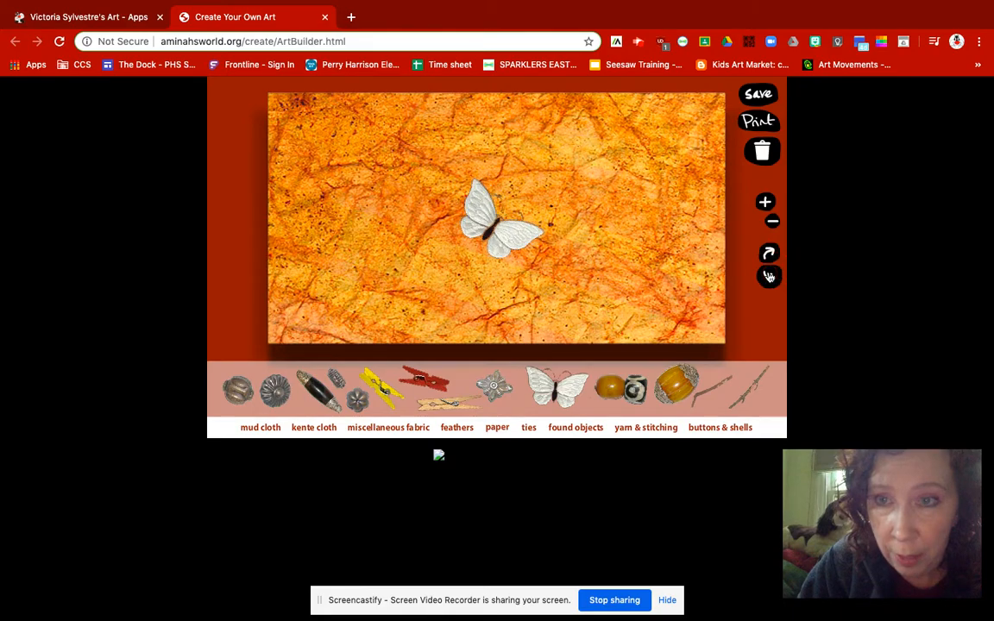
left_click(768, 277)
left_click(769, 276)
left_click(769, 276)
left_click(768, 276)
left_click_drag(511, 223, 682, 141)
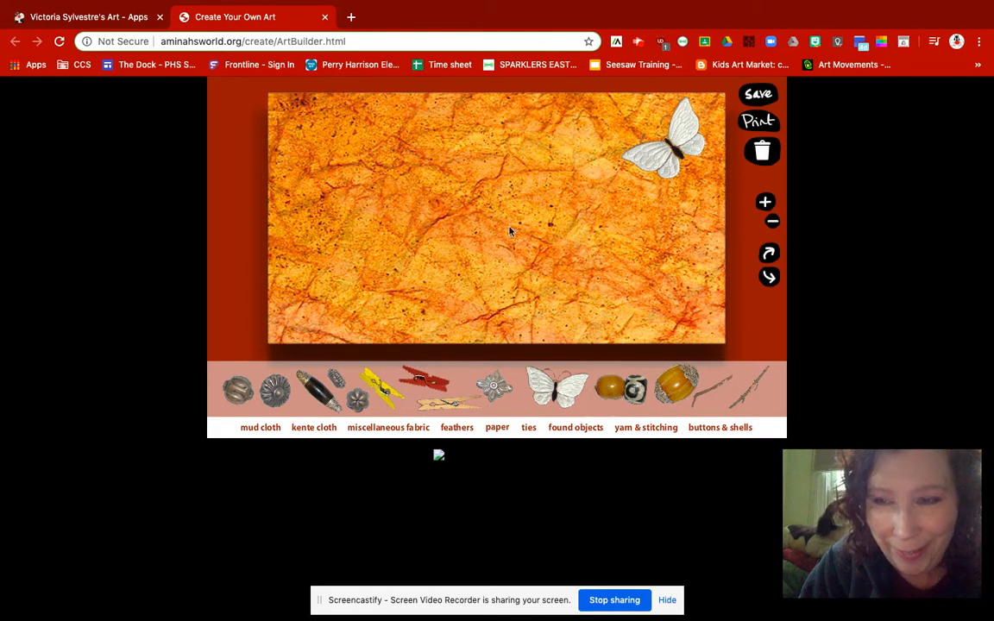
- Add the silver flower ornament and place it just below the butterfly near the canvas's right edge
left_click(493, 394)
left_click_drag(497, 223, 704, 192)
- Add the rectangular brown mud cloth piece and place it in the canvas's upper-left corner
left_click(261, 426)
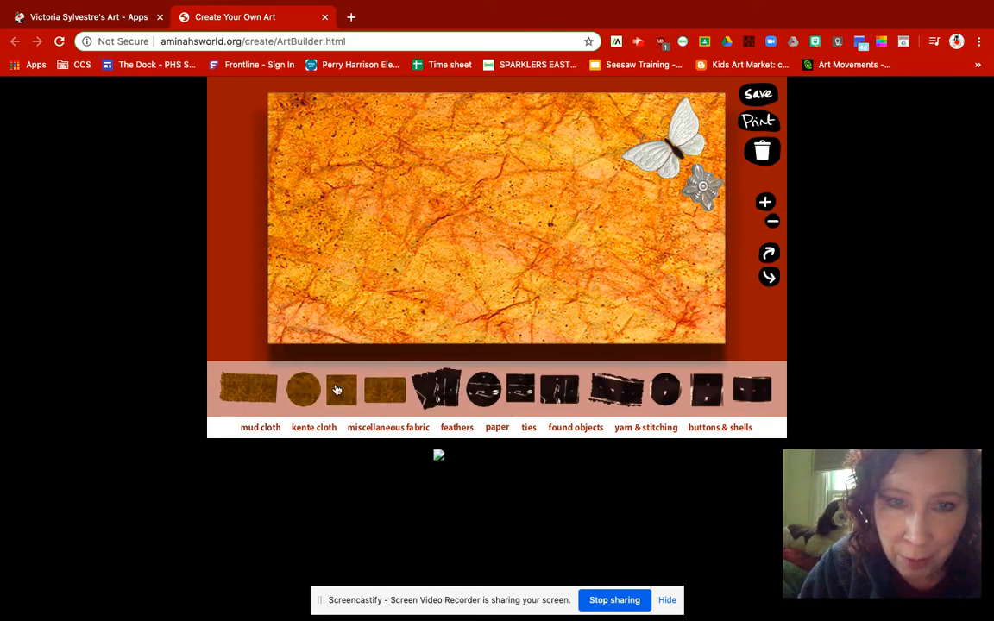
left_click(259, 390)
left_click_drag(506, 198, 322, 168)
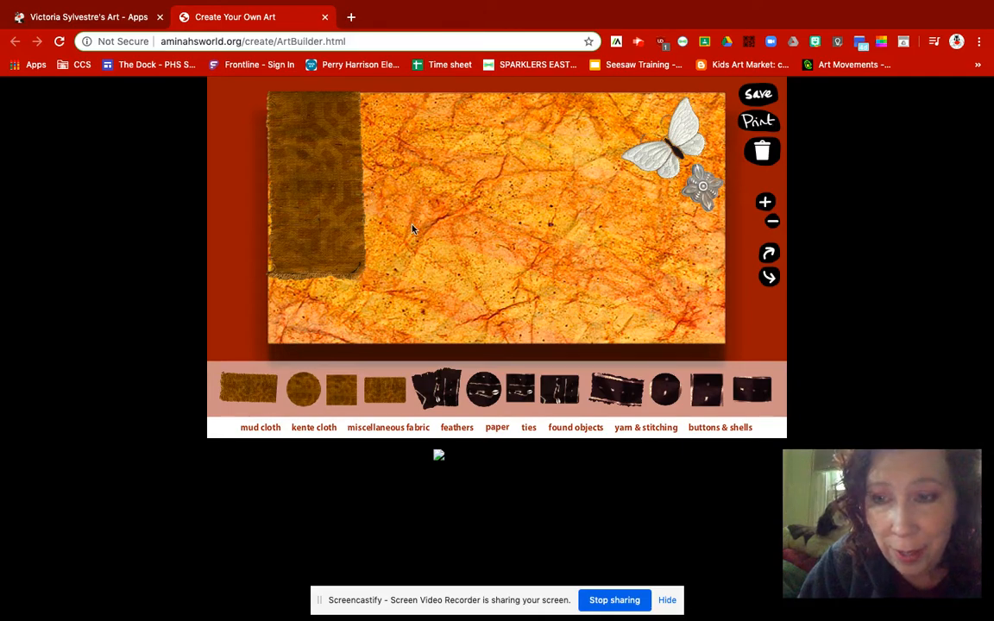
- Add the long, dark striped kente cloth strip and place it upright along the canvas's left edge, overlapping the mud cloth
left_click(315, 428)
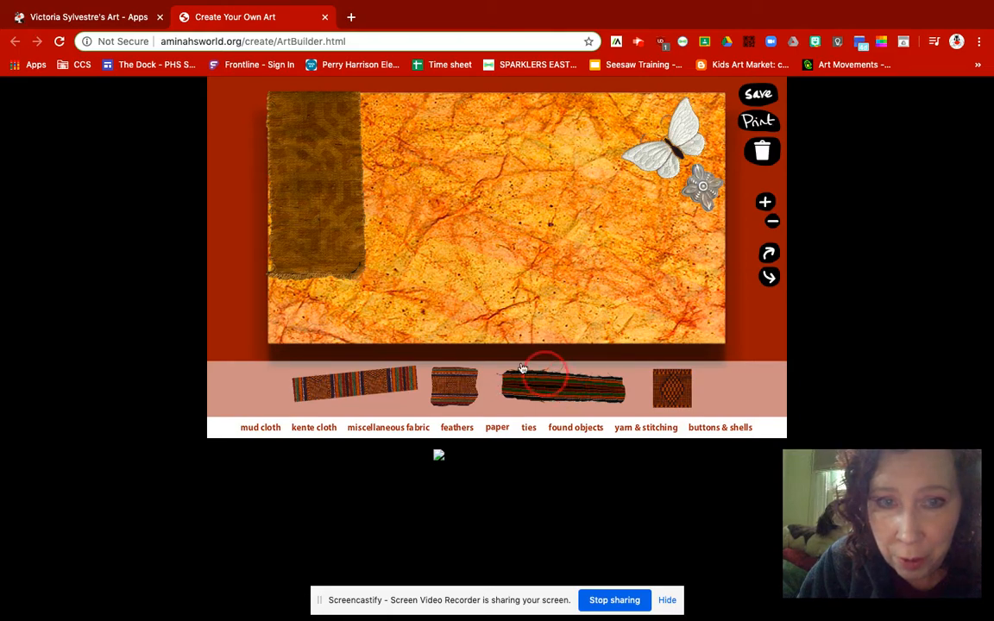
left_click(541, 396)
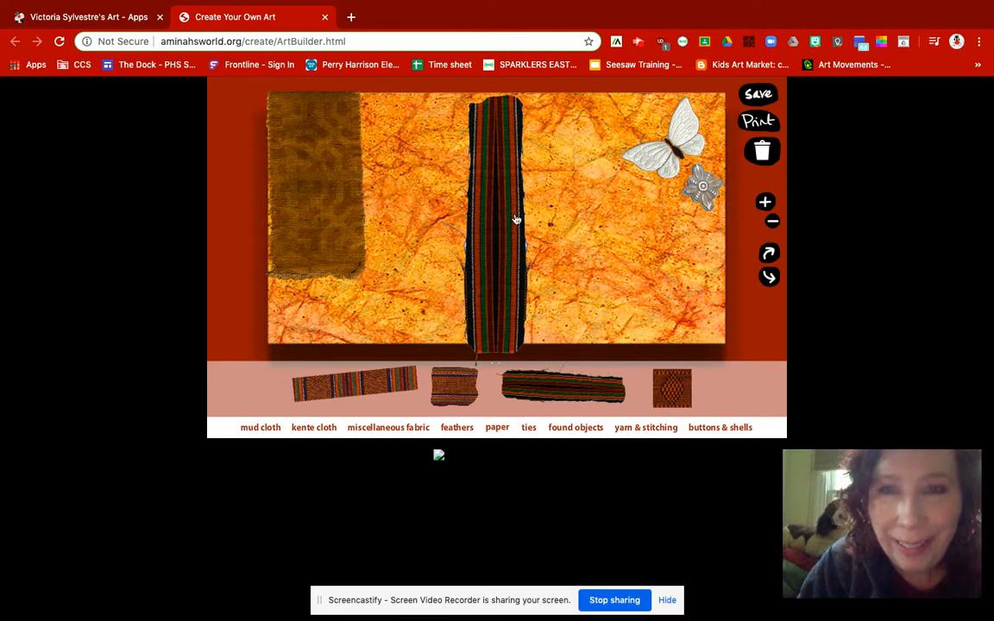
left_click_drag(507, 204, 290, 190)
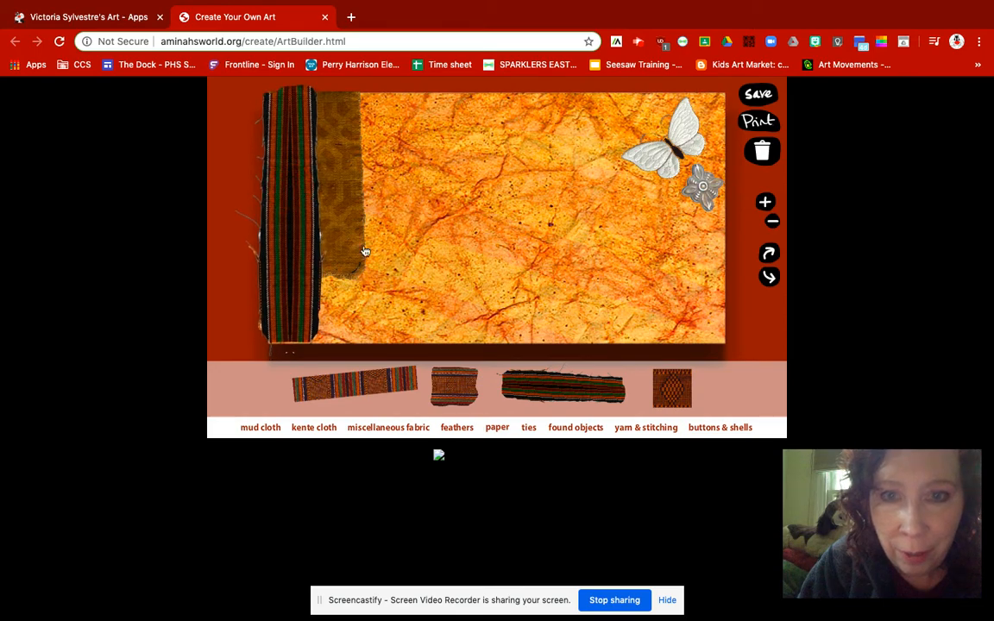
- Add the black-and-red symbol patch from the miscellaneous fabrics and place it in the canvas's lower-right corner
left_click(385, 431)
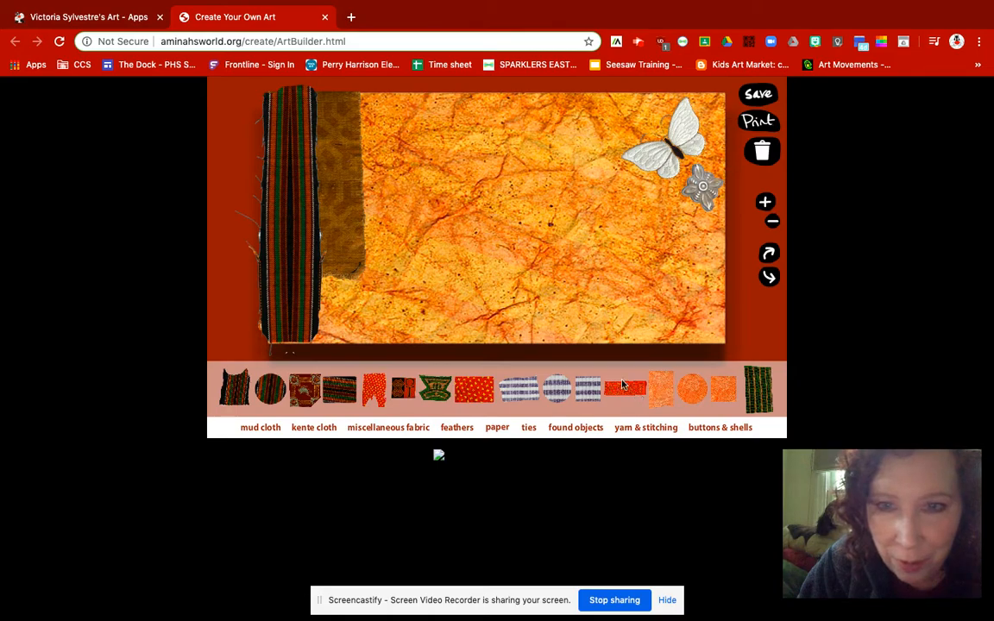
left_click(412, 389)
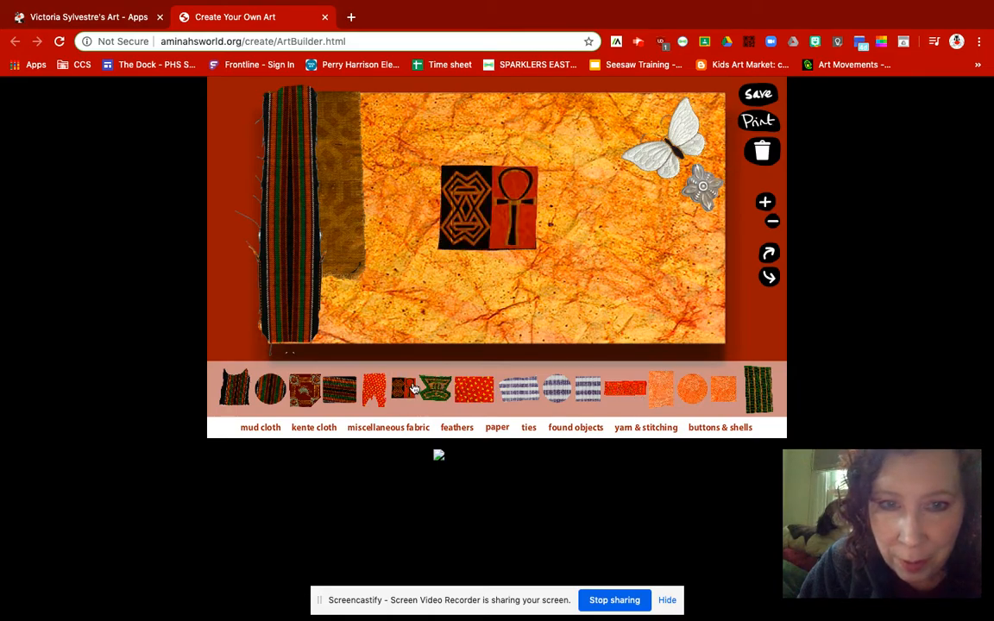
left_click_drag(500, 241, 687, 301)
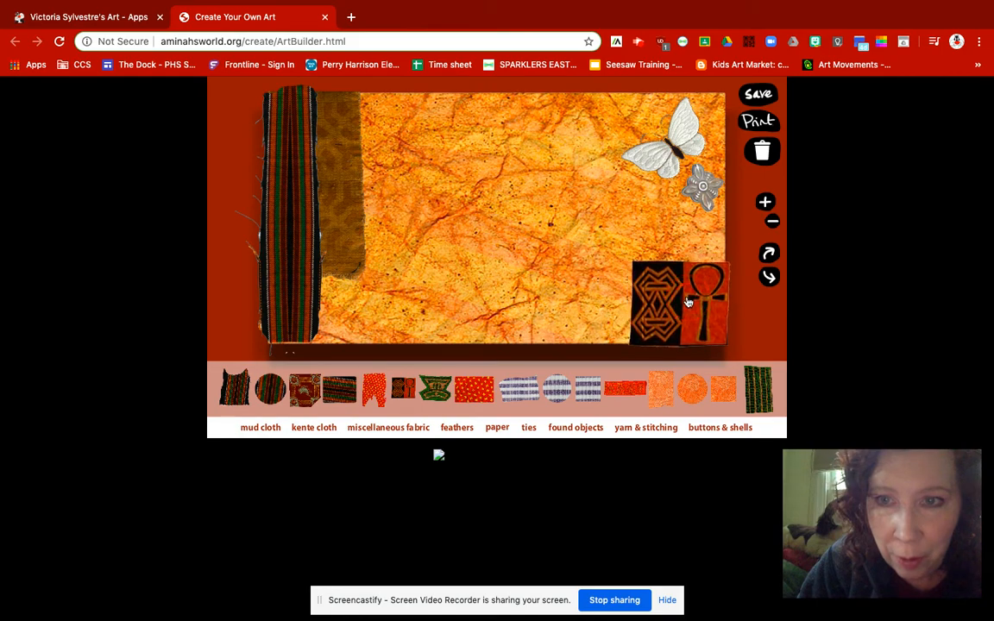
- Place the spotted feather across the canvas's top edge beside the kente cloth and add the tan feather at the centre
left_click(456, 427)
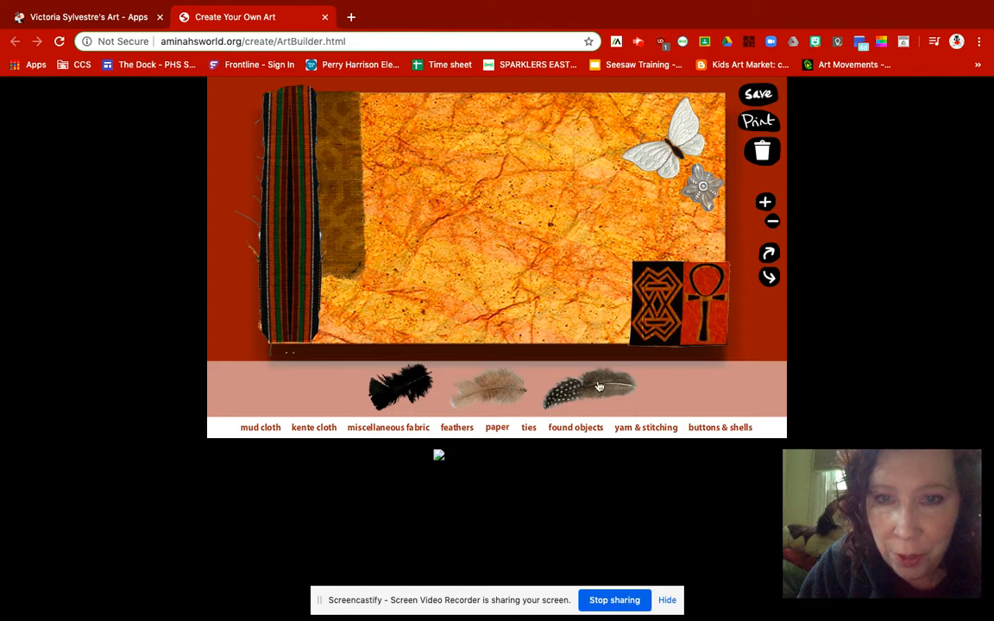
left_click(600, 387)
left_click_drag(524, 205, 442, 99)
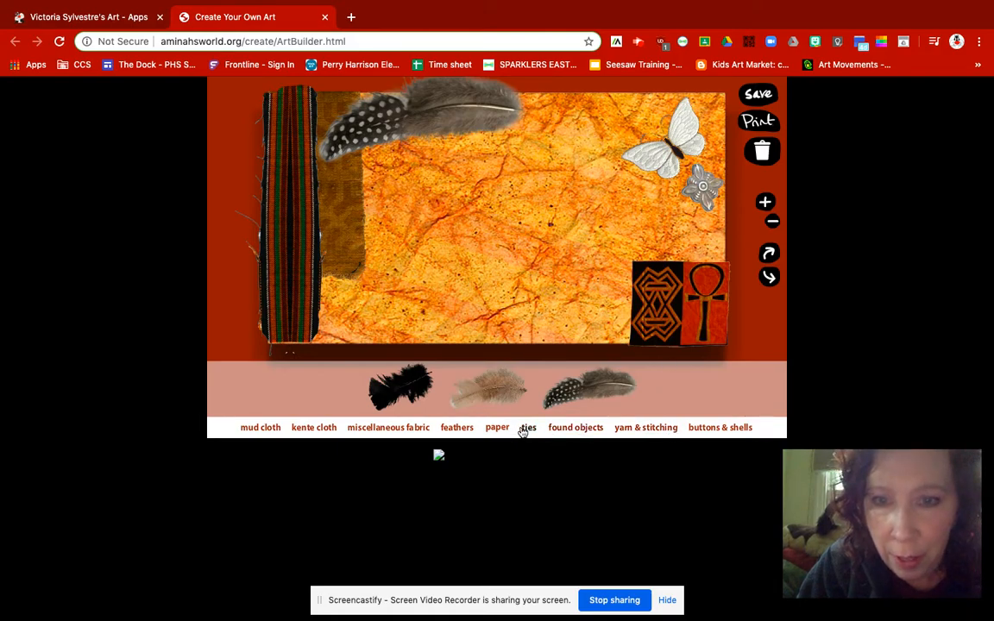
left_click(486, 390)
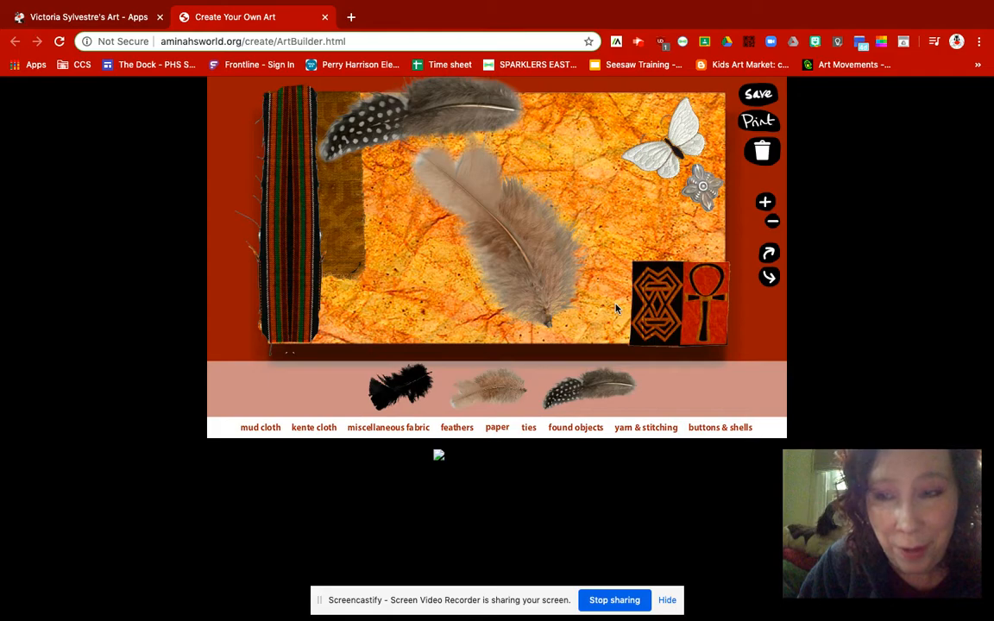
left_click(505, 430)
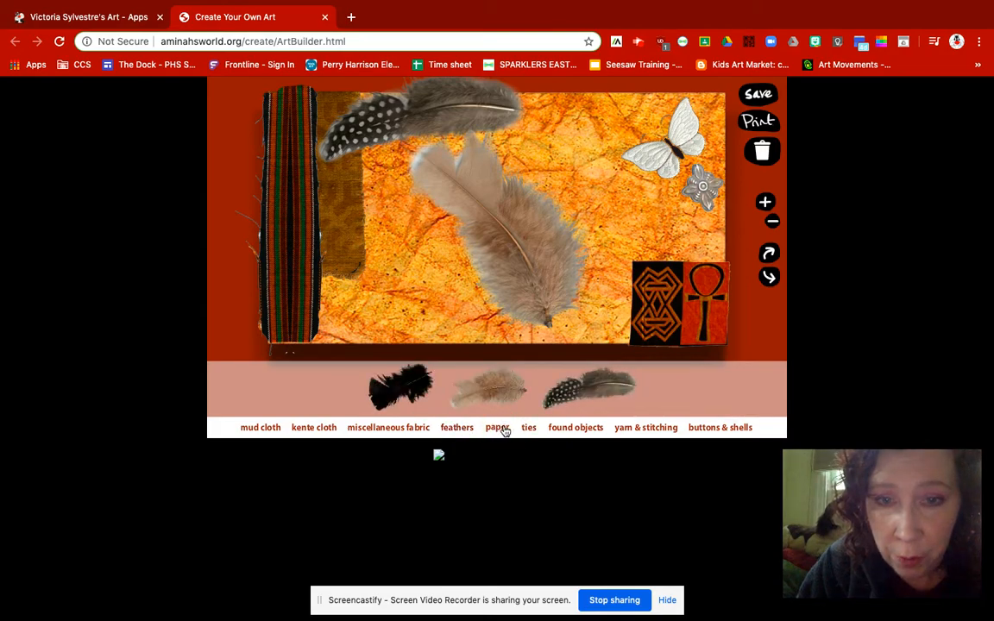
left_click(528, 428)
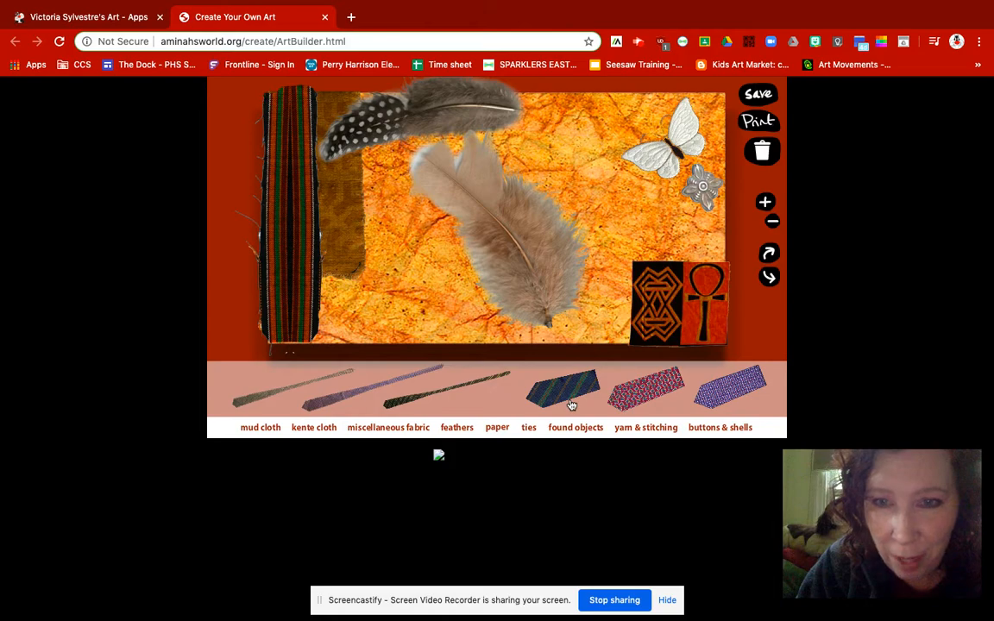
left_click(568, 431)
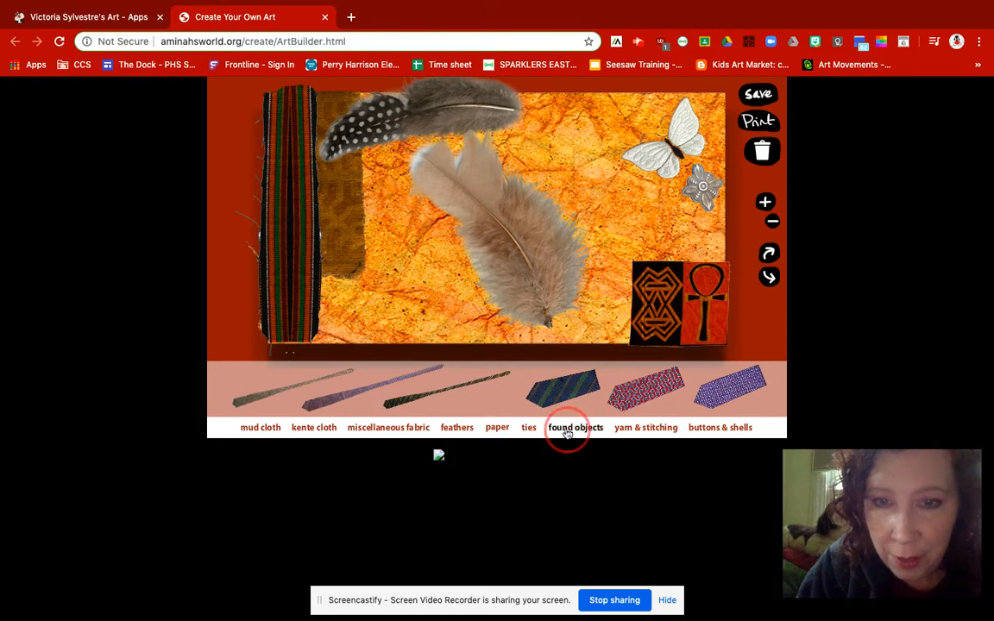
- Add the looping red yarn, move it toward the canvas's upper right, and enlarge it until it overlaps the black-and-red patch
left_click(638, 428)
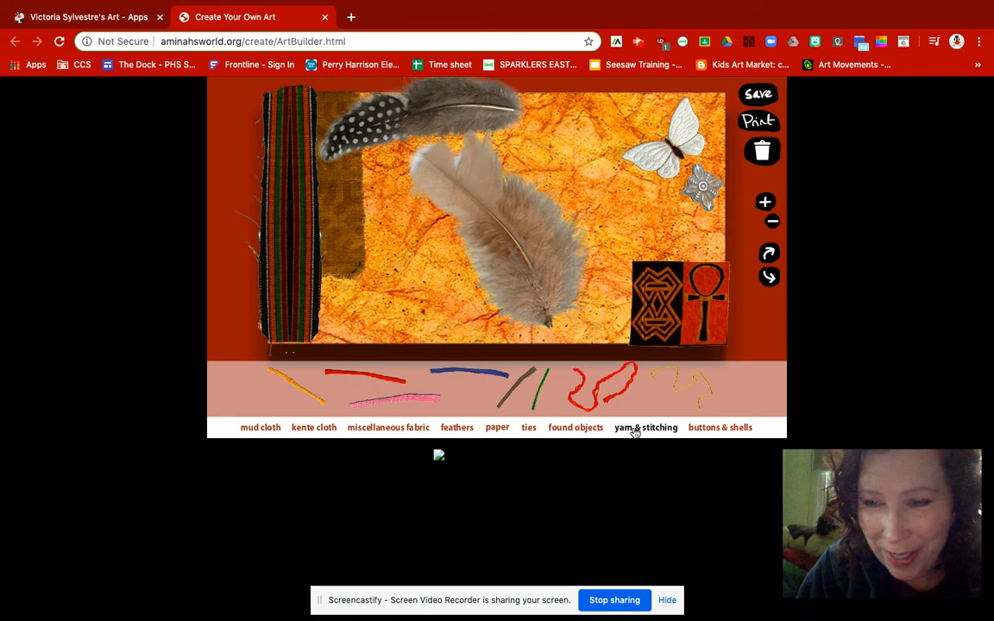
left_click(612, 381)
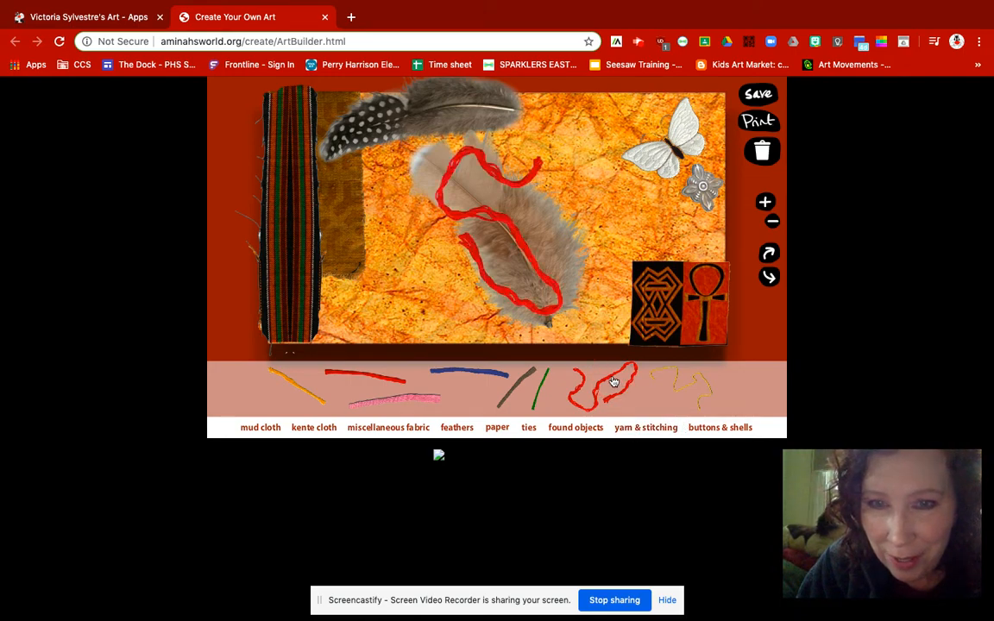
left_click_drag(518, 234, 616, 176)
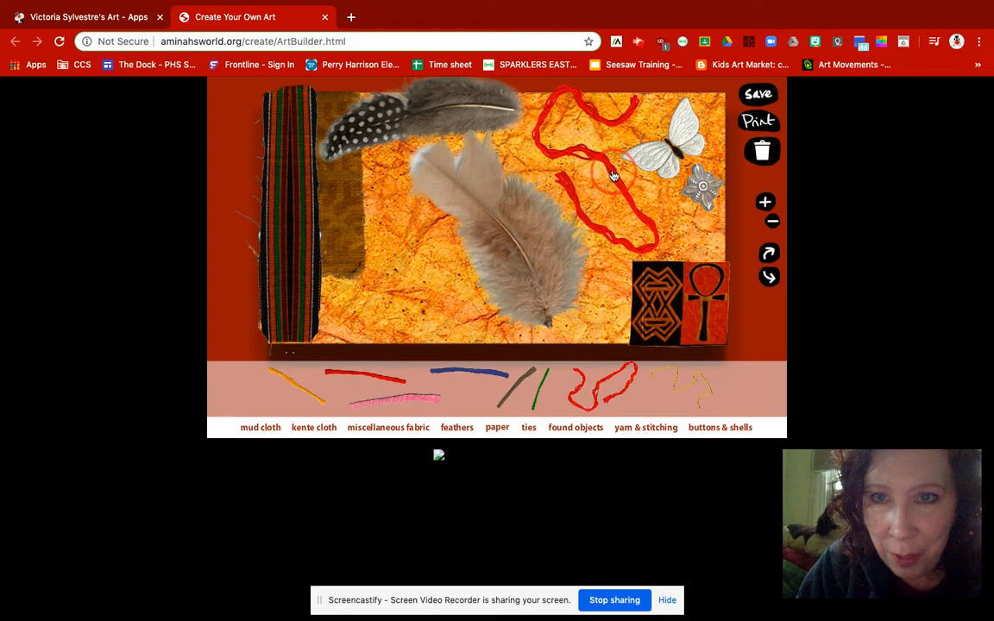
left_click(766, 203)
left_click(766, 203)
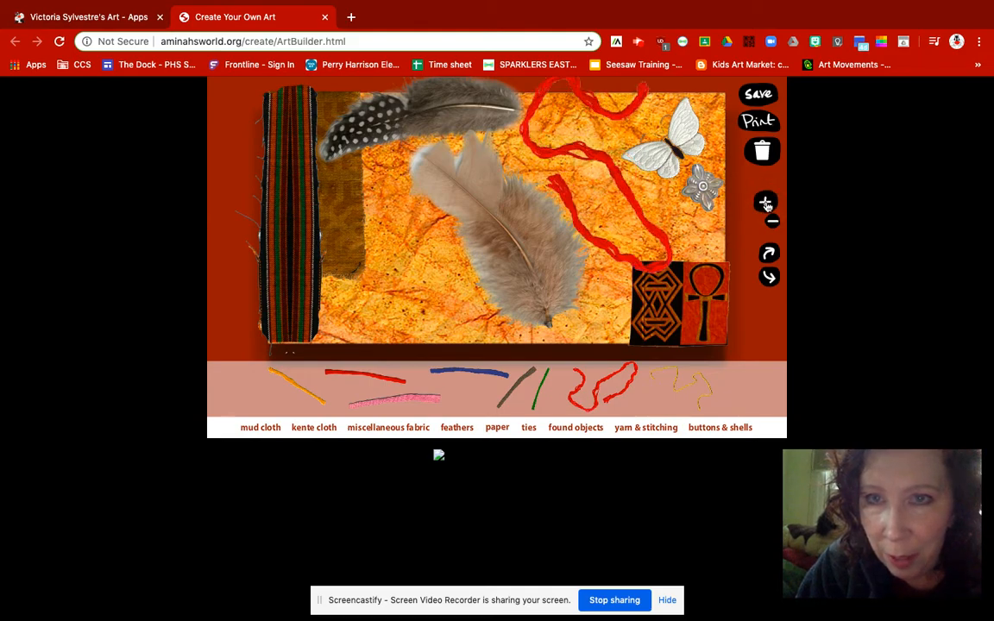
left_click(765, 203)
left_click(766, 203)
left_click(765, 203)
left_click(765, 202)
left_click(765, 203)
left_click(765, 203)
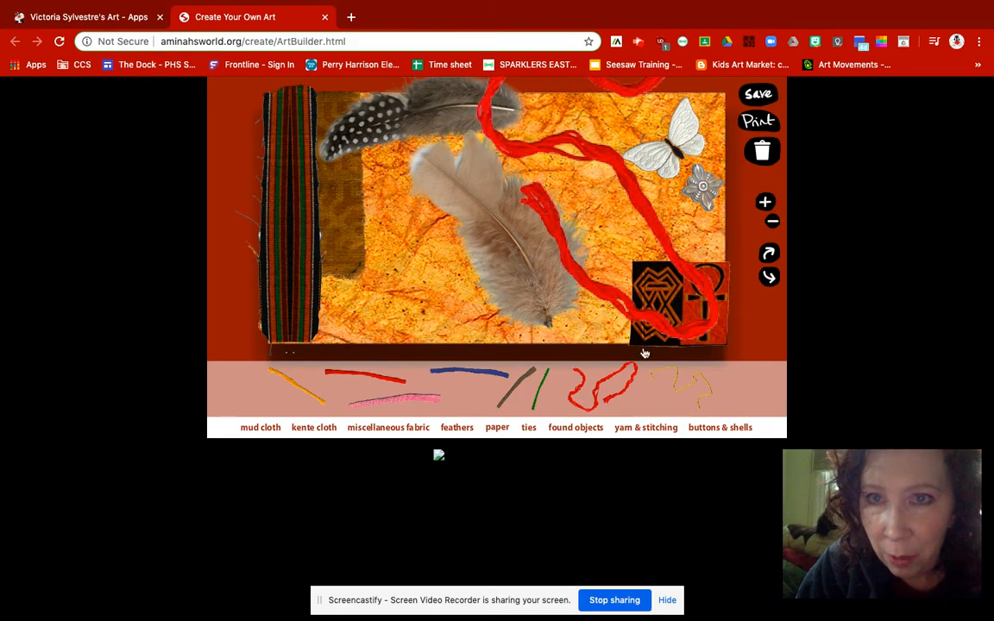
- Add two black-and-white patterned shells and stack them one above the other beside the lower end of the kente strip
left_click(710, 427)
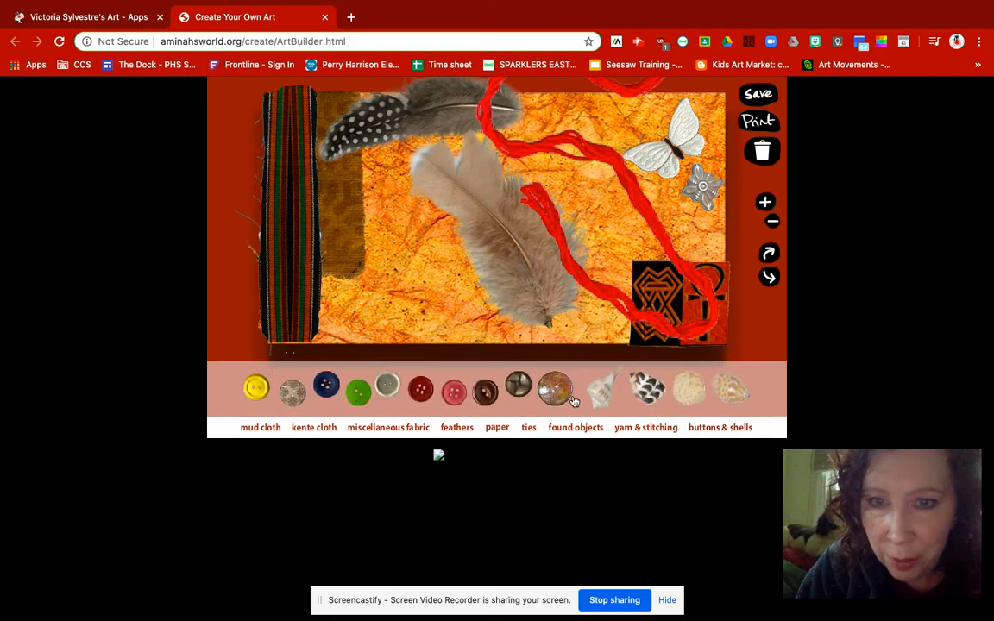
left_click(639, 390)
left_click_drag(498, 220, 356, 319)
left_click(641, 394)
left_click_drag(503, 226, 349, 281)
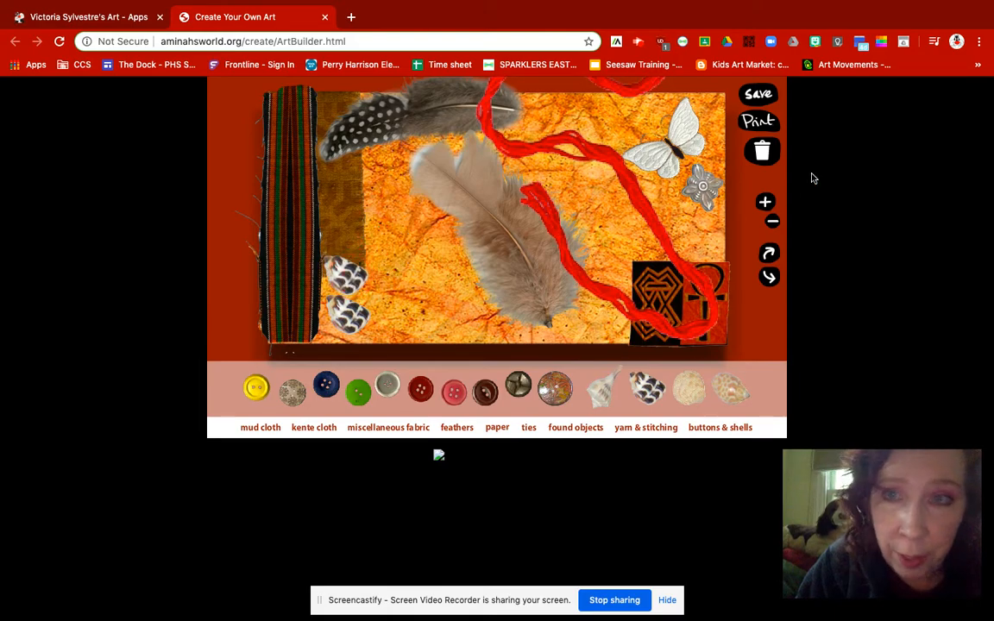
- Enlarge the upper of the two stacked black-and-white shells
left_click(765, 202)
left_click(765, 203)
left_click(764, 202)
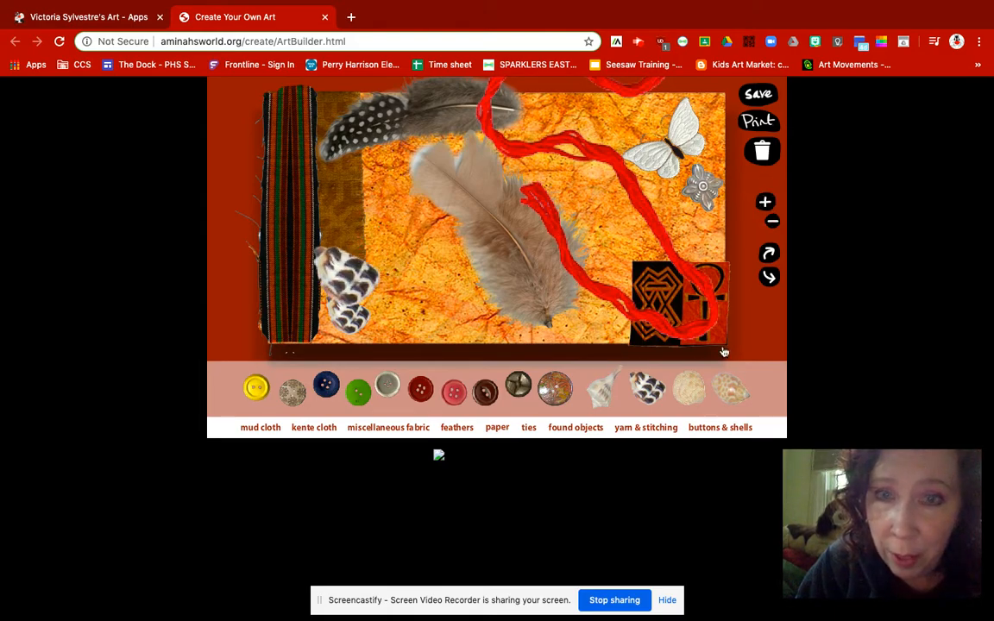
- Add a third black-and-white shell to the right of the lower shell and reduce its size
left_click(652, 390)
left_click_drag(533, 223, 413, 316)
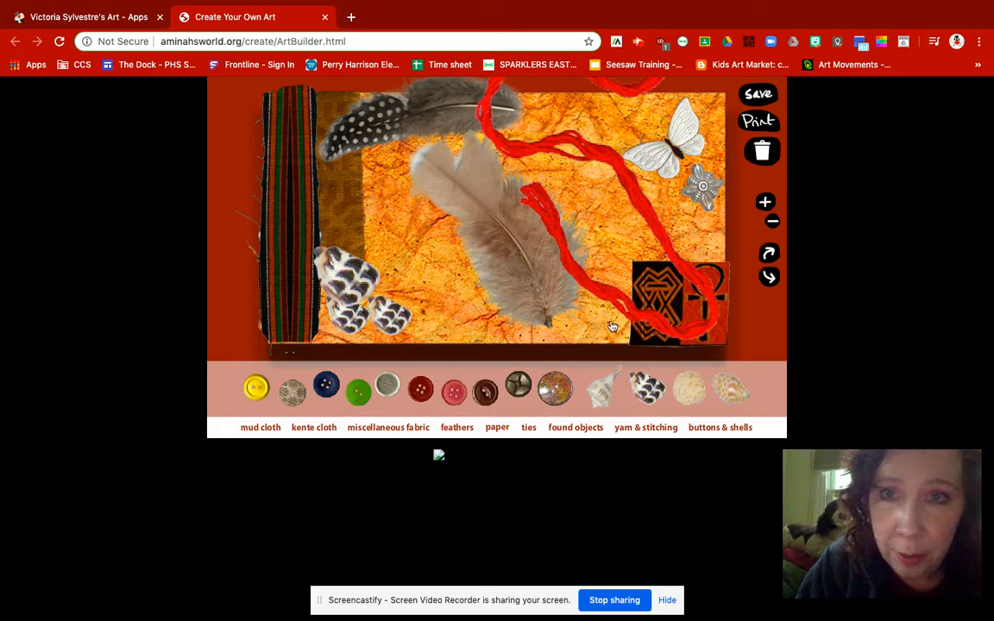
left_click(774, 225)
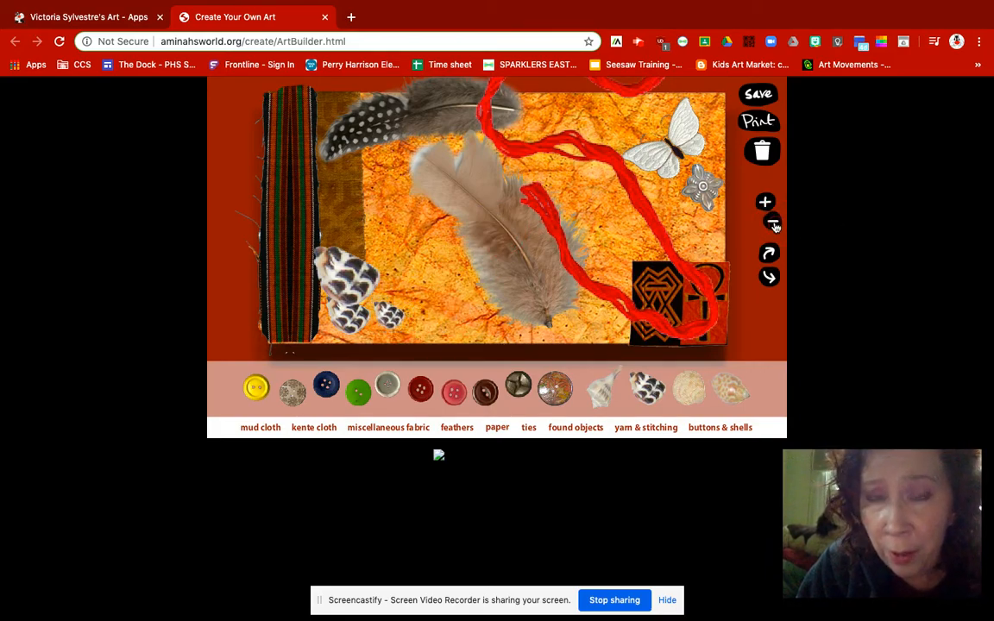
- Move the smallest black-and-white shell closer to the lower shell and save the collage to the user-created gallery
left_click(391, 316)
left_click_drag(394, 316, 386, 312)
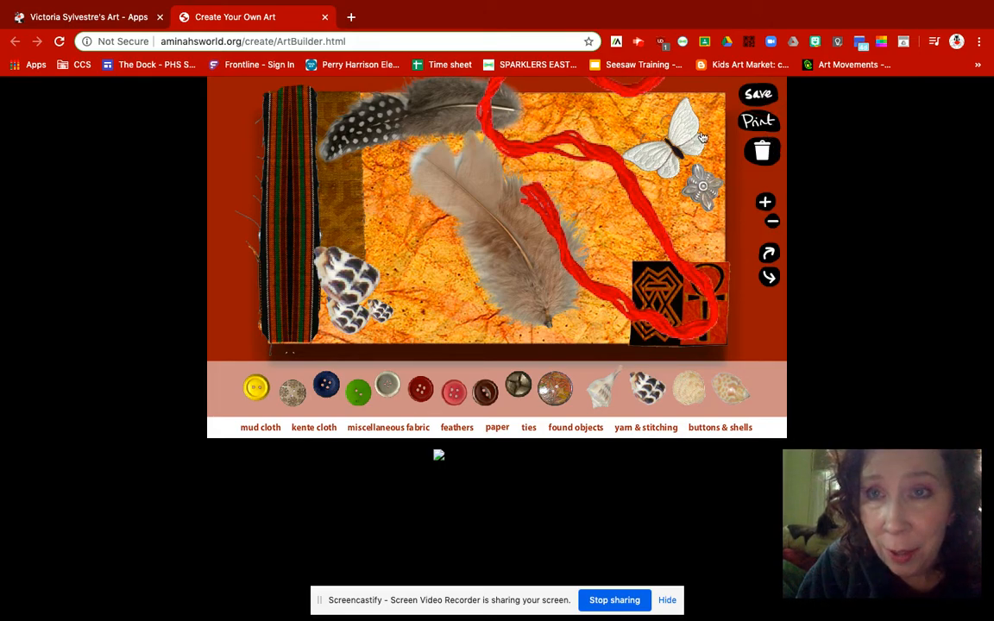
left_click(757, 95)
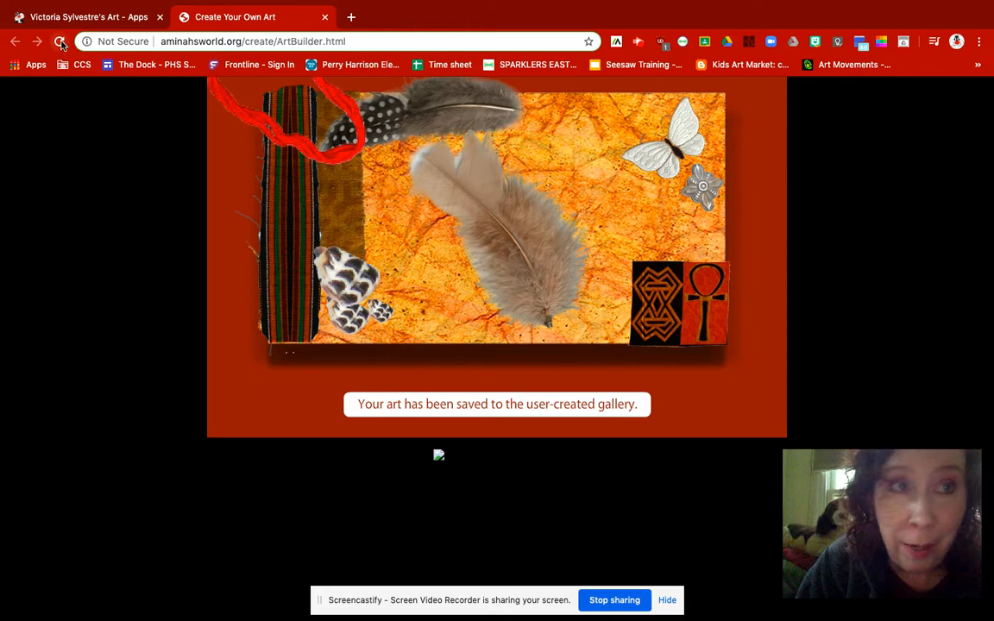
- Reload the art builder and start a new artwork on the red crinkled background with white openings
left_click(61, 43)
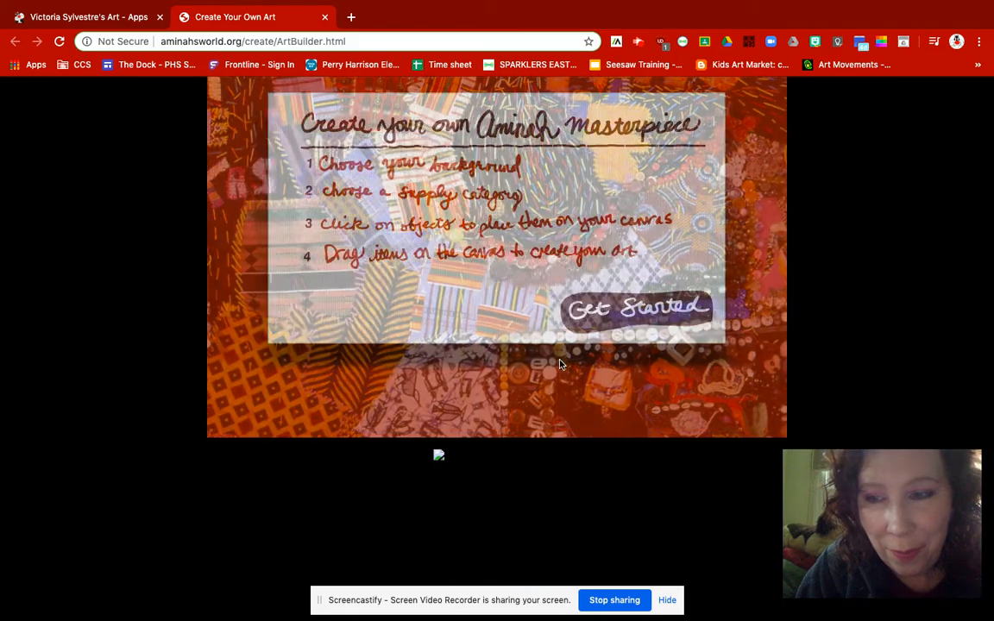
left_click(626, 308)
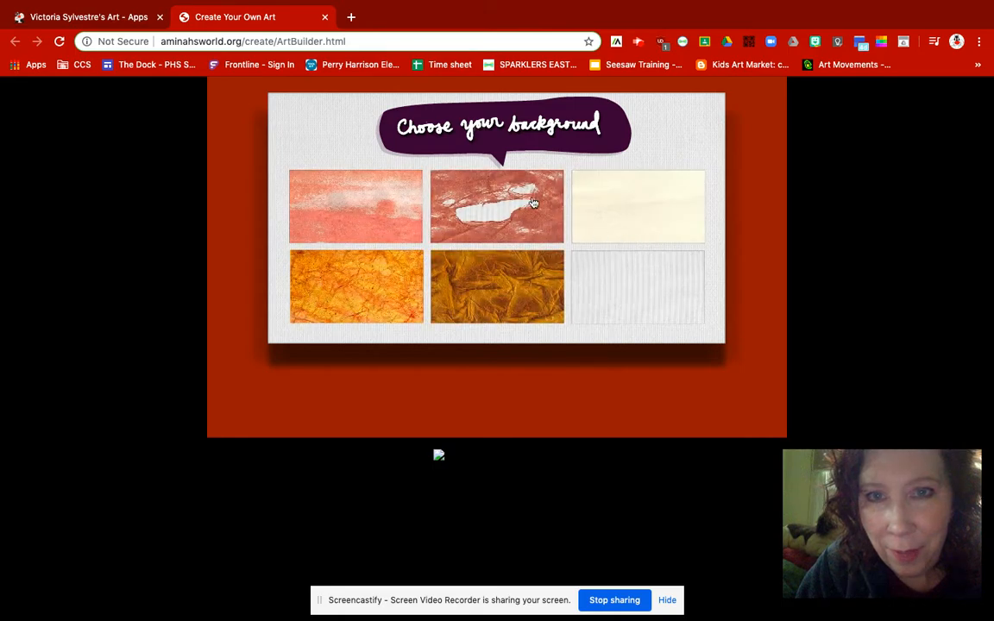
left_click(533, 202)
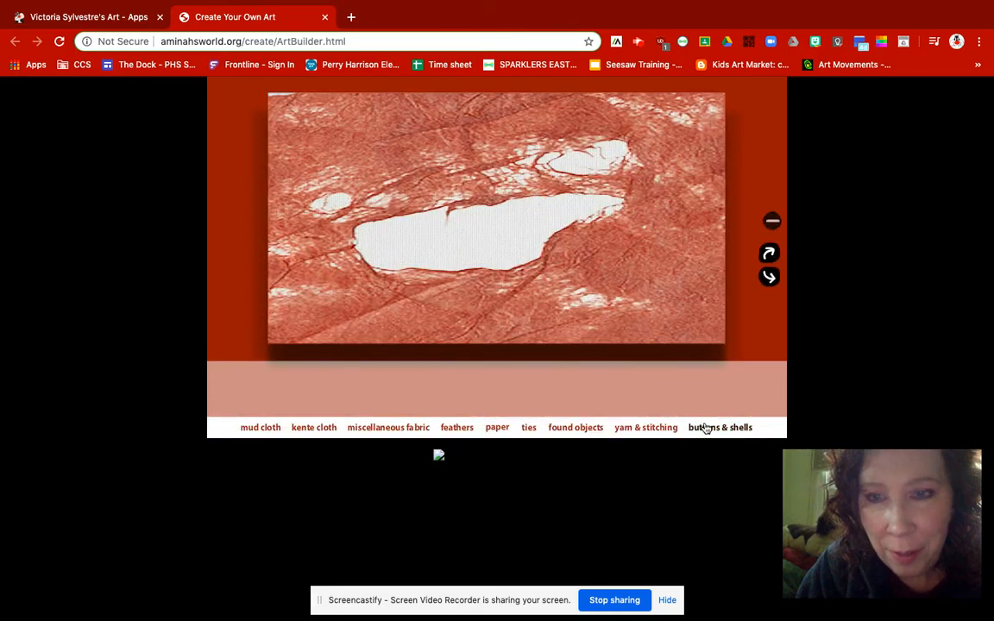
- Add the large leaf-patterned button and position it like an iris in the background's biggest white opening
left_click(704, 427)
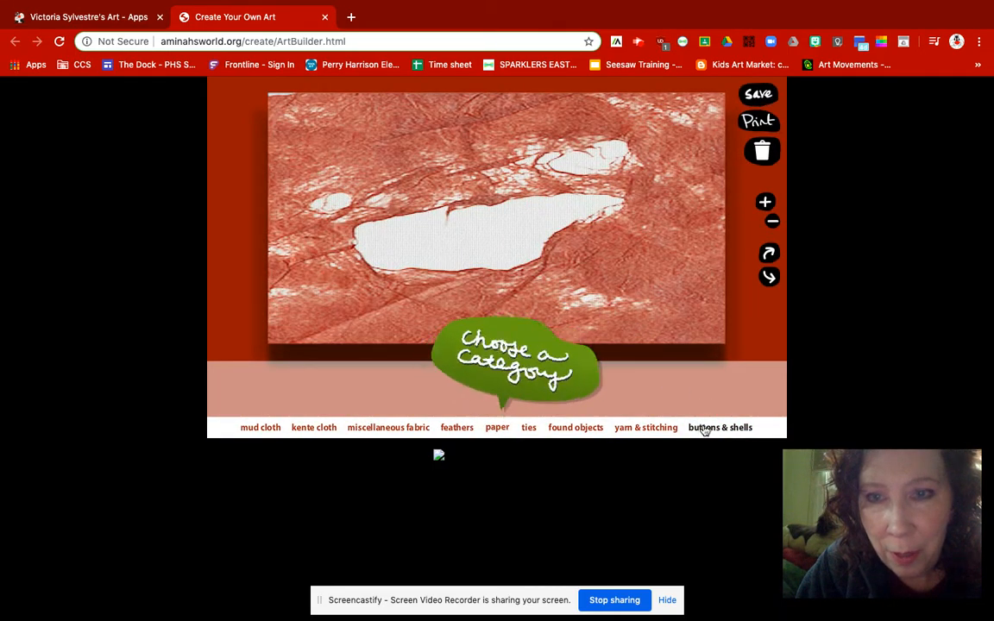
left_click(553, 390)
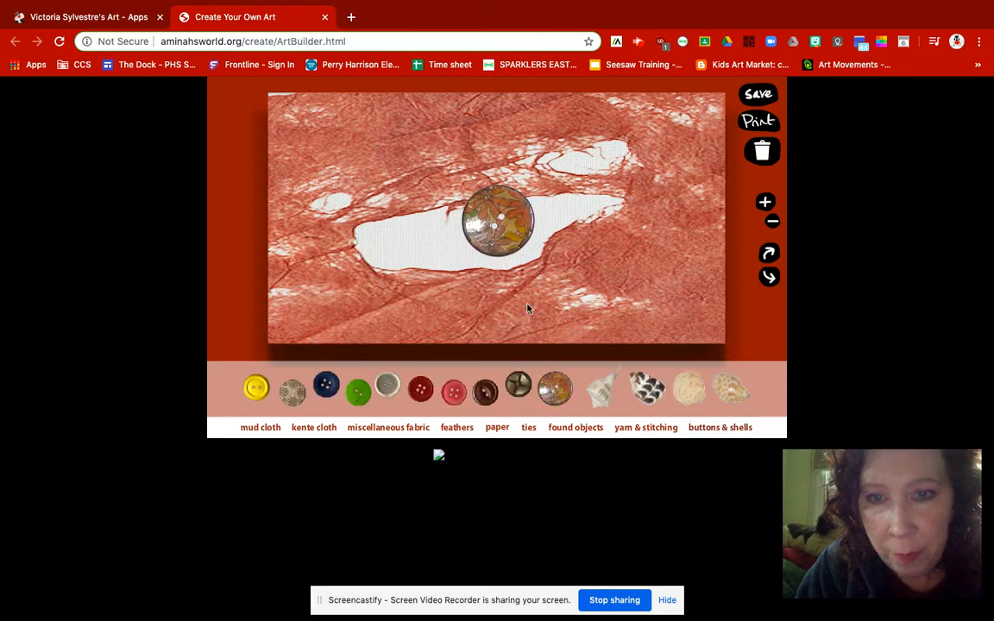
left_click_drag(494, 214, 473, 228)
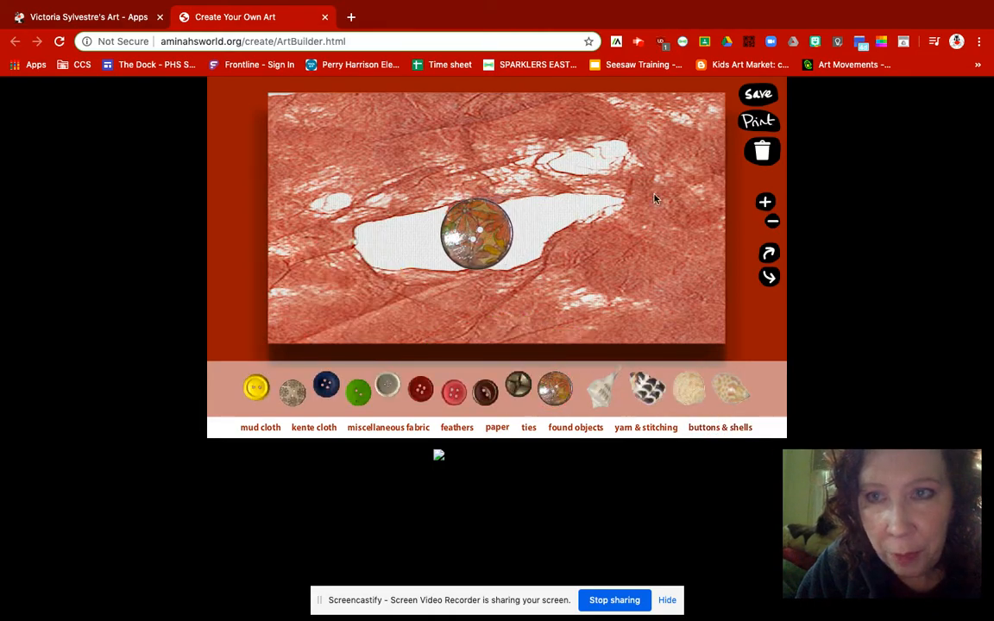
- Save the button artwork to the user-created gallery, and move the button off the canvas past its left edge
left_click(757, 95)
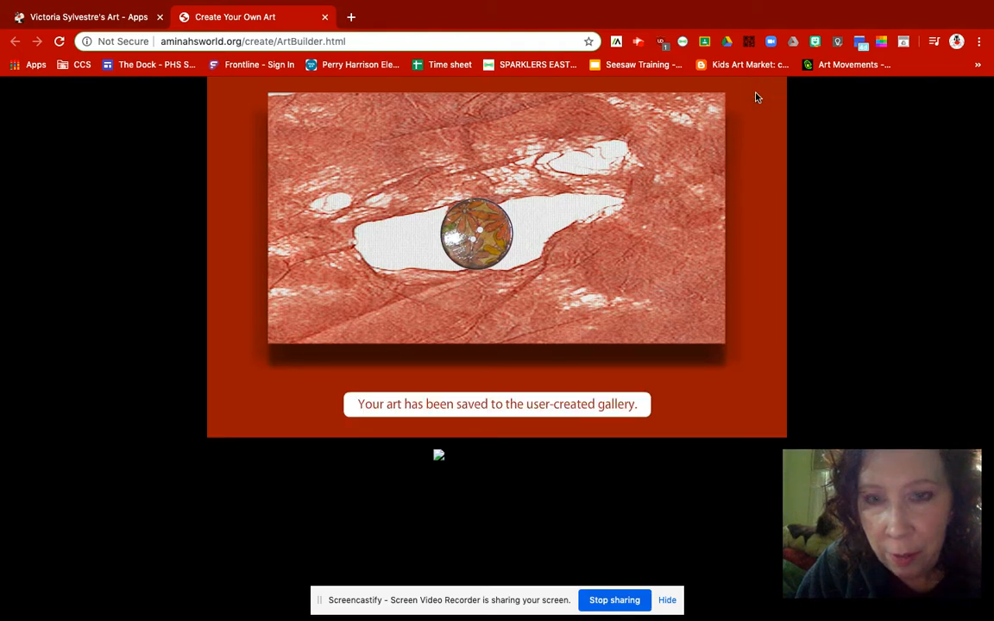
left_click_drag(486, 257, 220, 169)
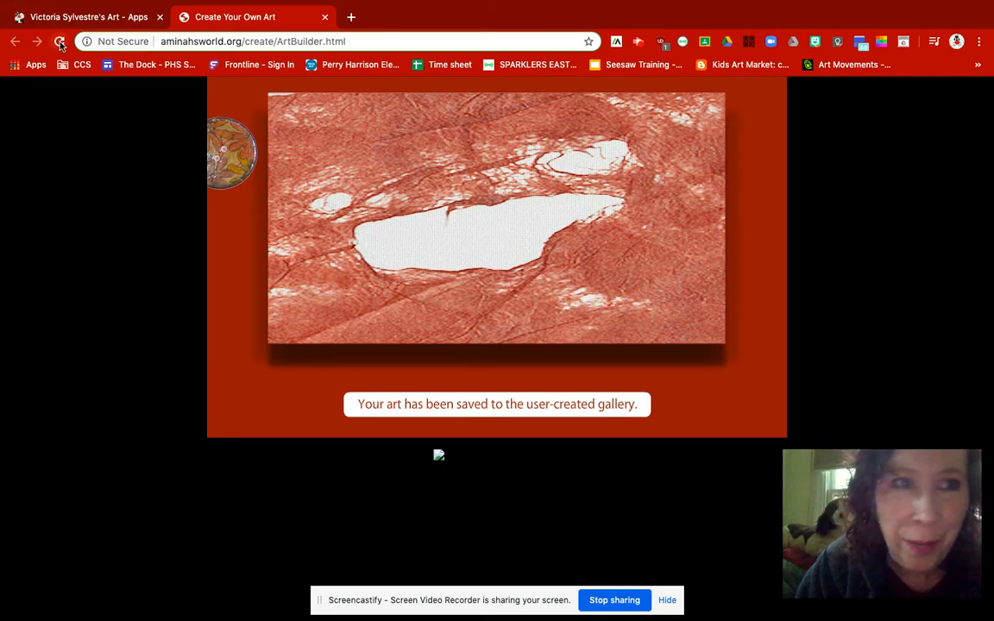
- Reload the art builder again and begin another artwork with the same red crinkled background with white openings
left_click(60, 42)
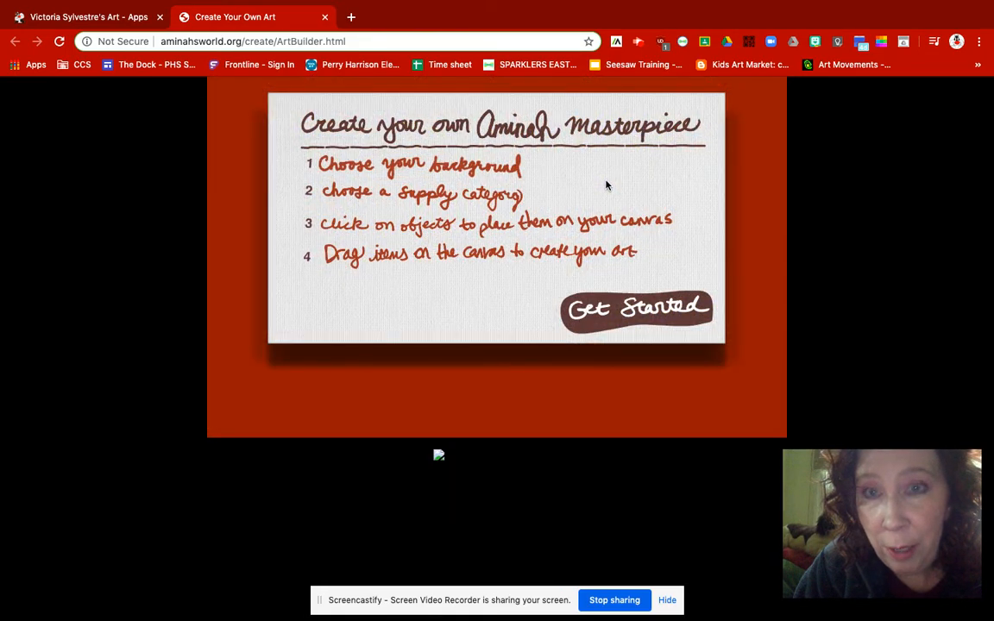
left_click(628, 311)
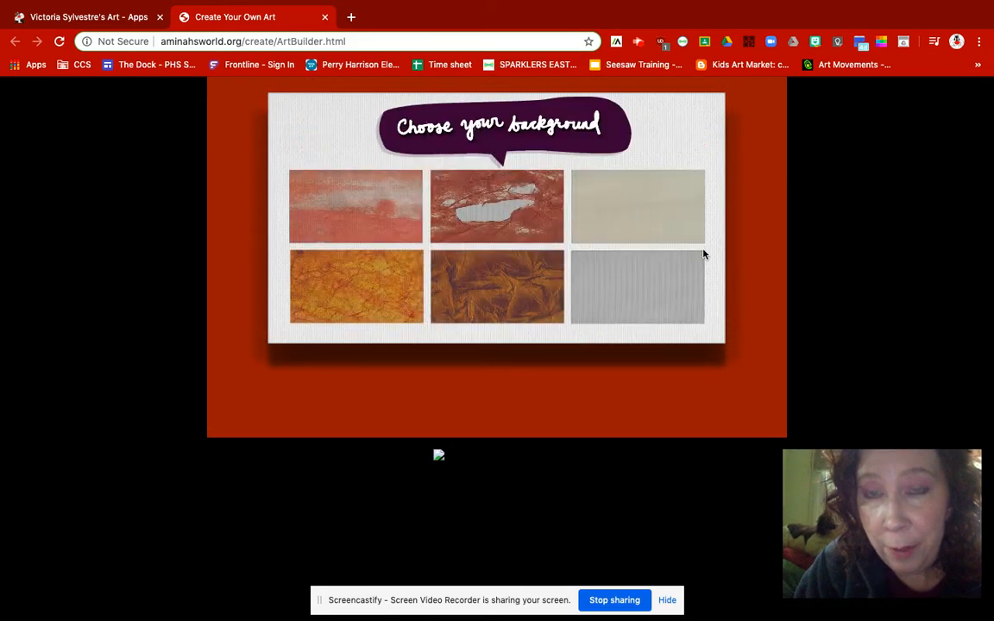
left_click(468, 175)
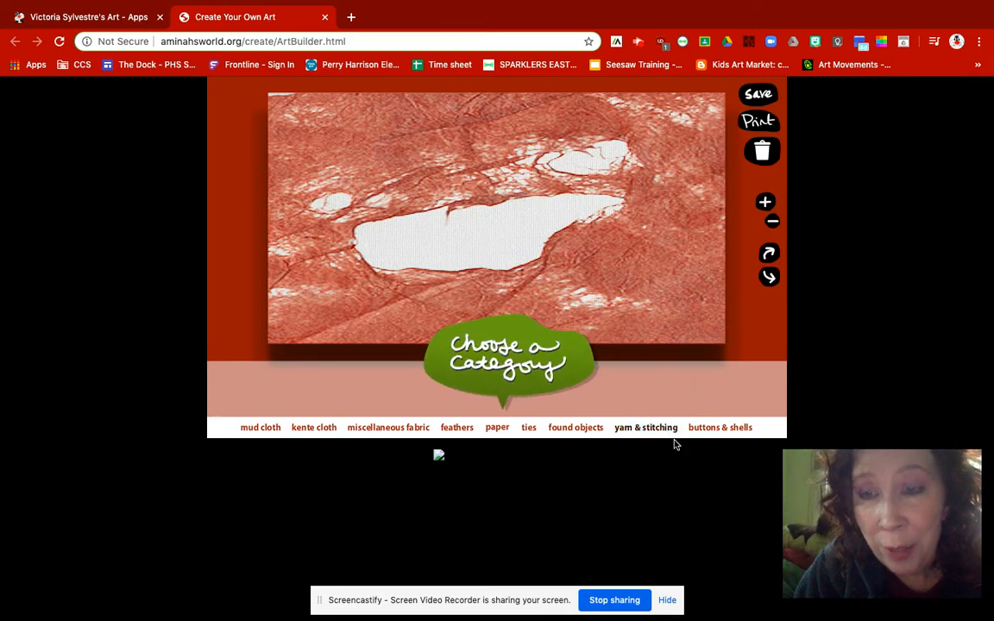
- Add a black-and-white patterned shell to the canvas and capture a screenshot of only the canvas area
left_click(708, 428)
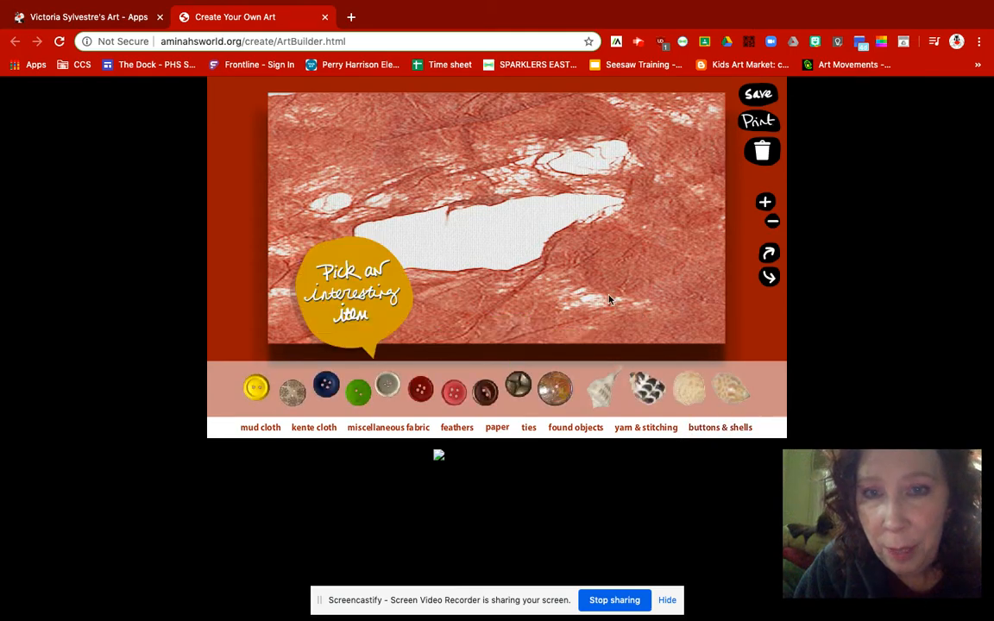
left_click(651, 382)
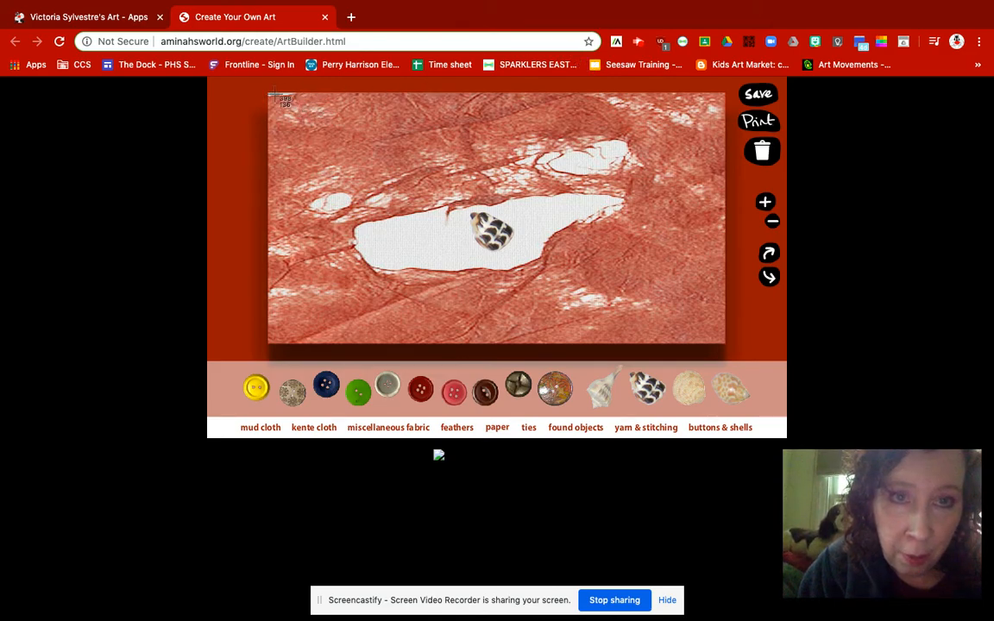
left_click_drag(263, 89, 733, 346)
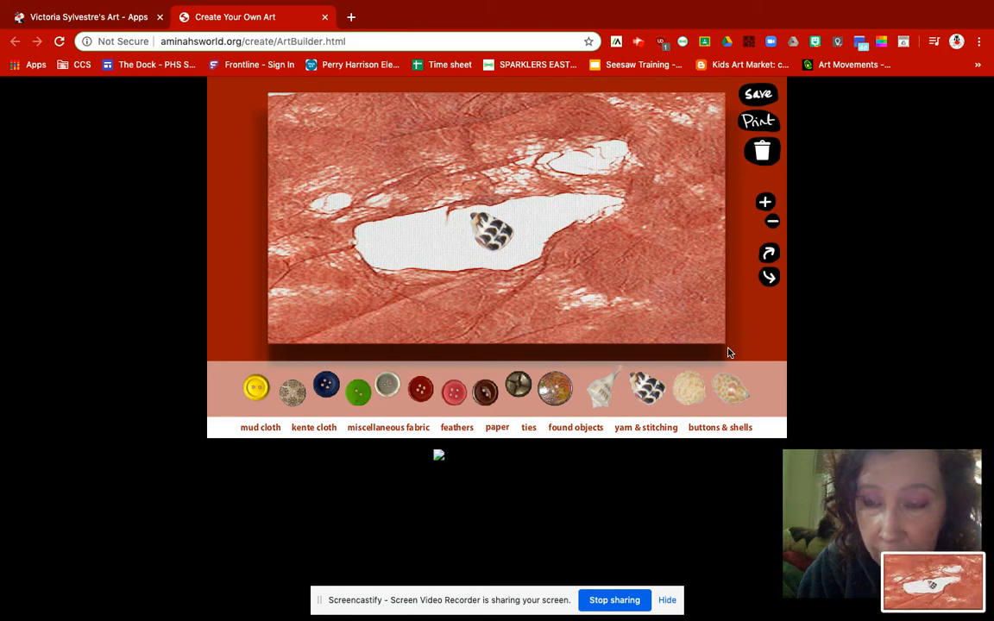